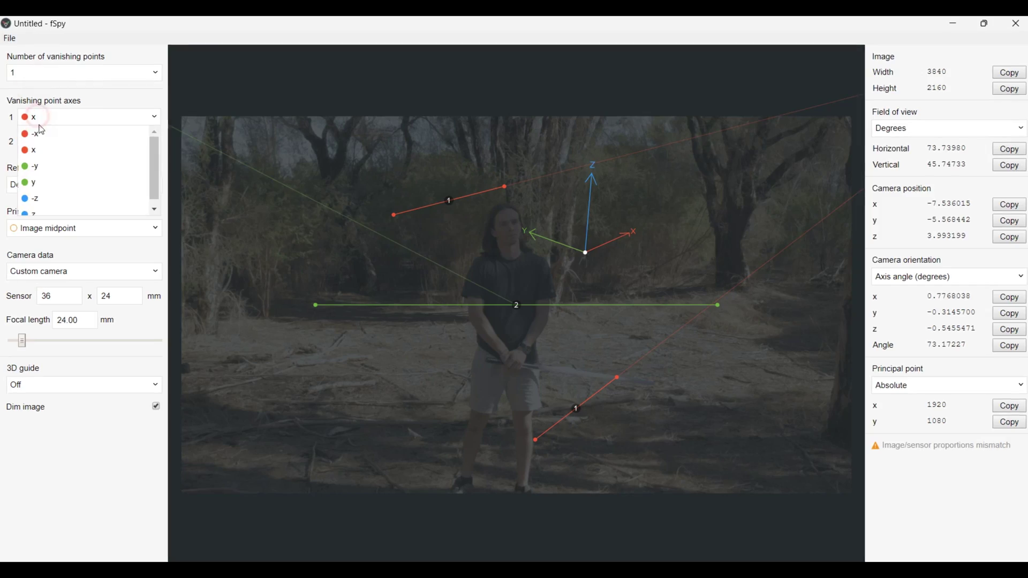
- Set fSpy's two vanishing point axes to y and z, then turn the Sketchfab droid to face front
left_click(32, 163)
left_click(85, 140)
left_click(32, 204)
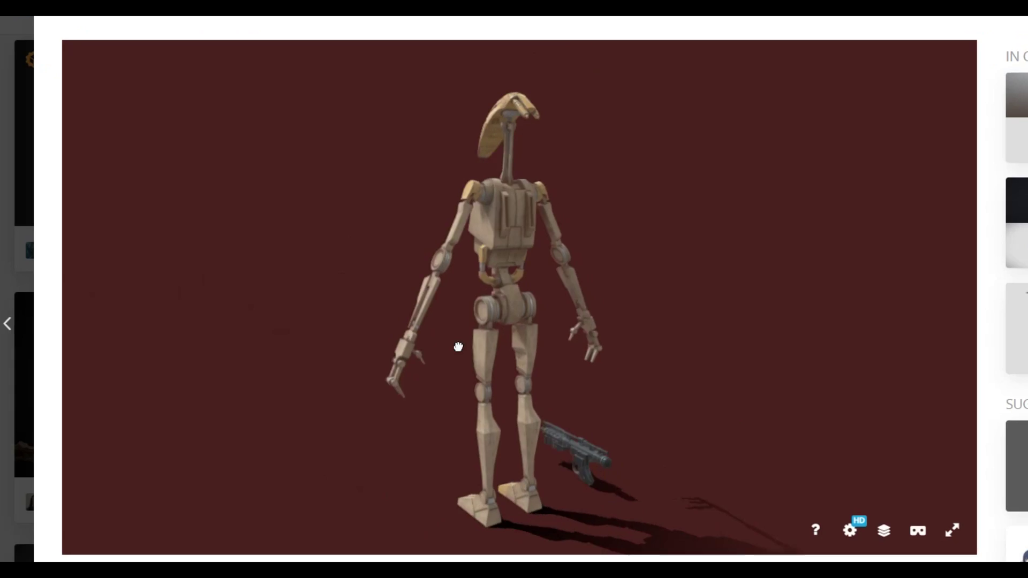
left_click_drag(459, 344, 645, 351)
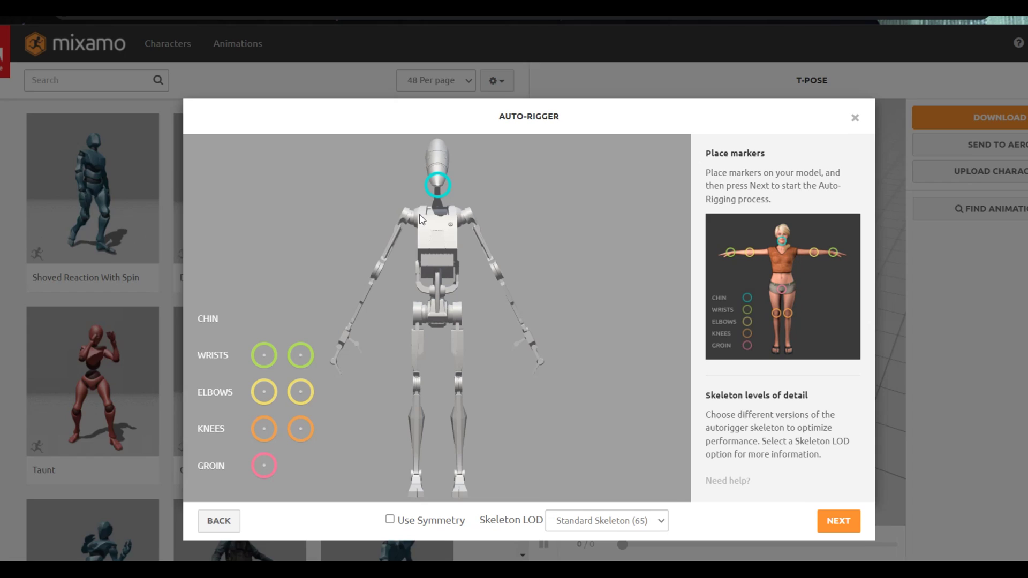
- Place both wrist, both elbow and the knee markers on the droid in Mixamo's Auto-Rigger
left_click_drag(299, 355, 524, 332)
left_click_drag(262, 355, 347, 326)
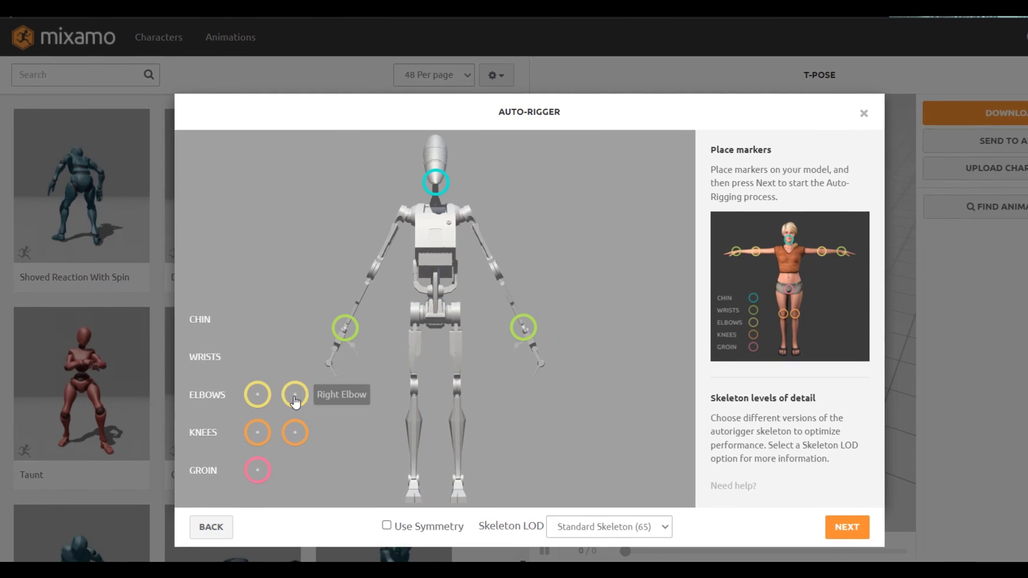
left_click_drag(299, 393, 493, 269)
mouse_move(262, 393)
left_mouse_down()
mouse_move(393, 266)
mouse_move(370, 268)
left_mouse_up()
left_click_drag(291, 435, 456, 390)
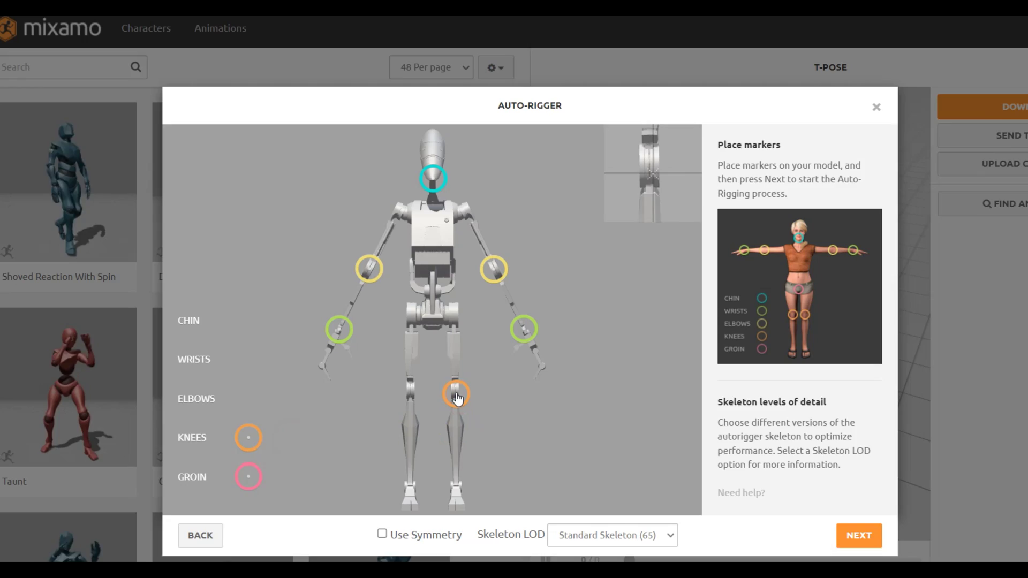
left_click_drag(254, 435, 410, 395)
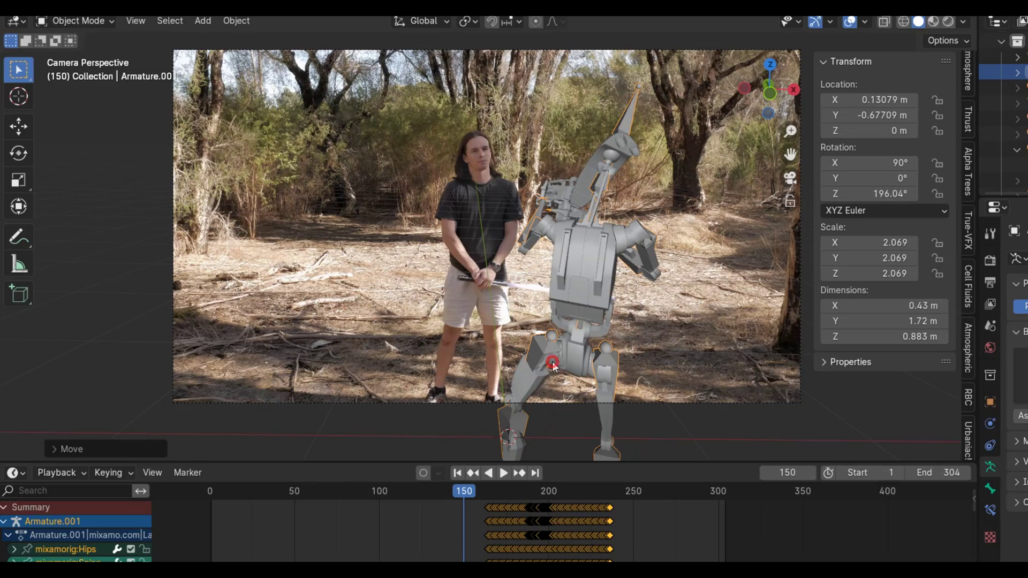
- Slide the droid's keyframes later past frame 205, then play back from frame 178 to check timing
left_click_drag(493, 500, 560, 506)
left_click(527, 517)
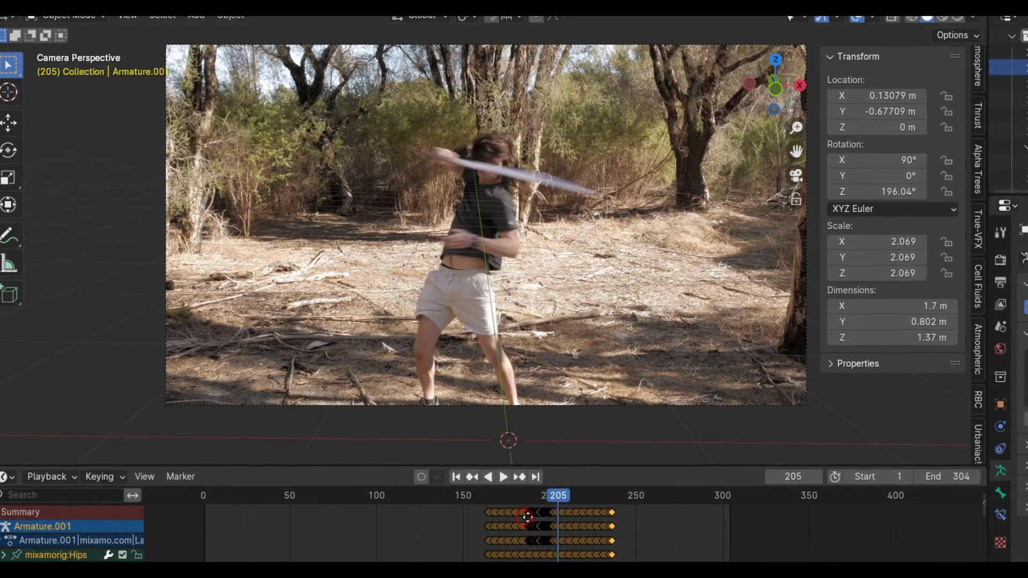
left_click_drag(562, 527, 593, 537)
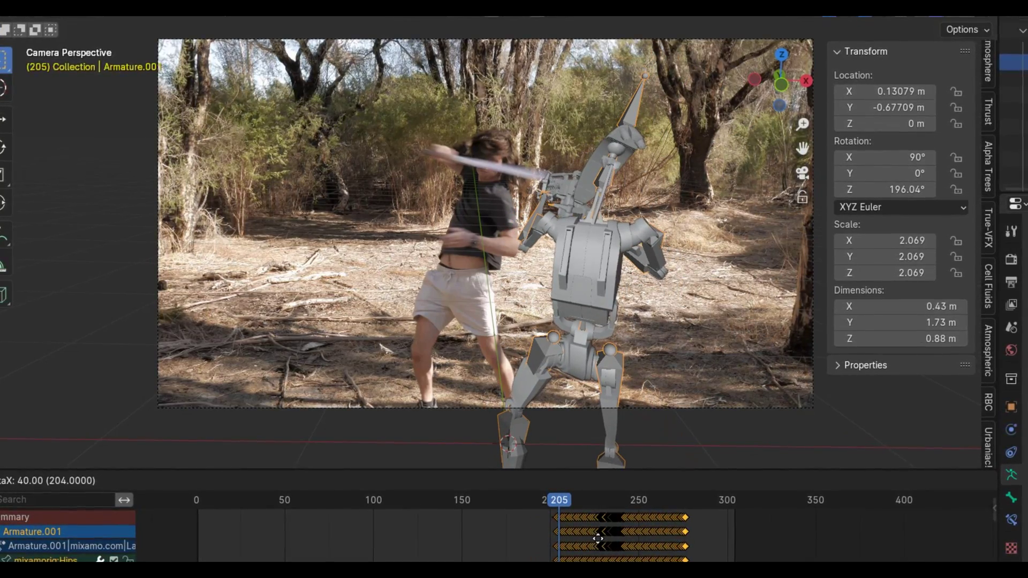
left_click(510, 500)
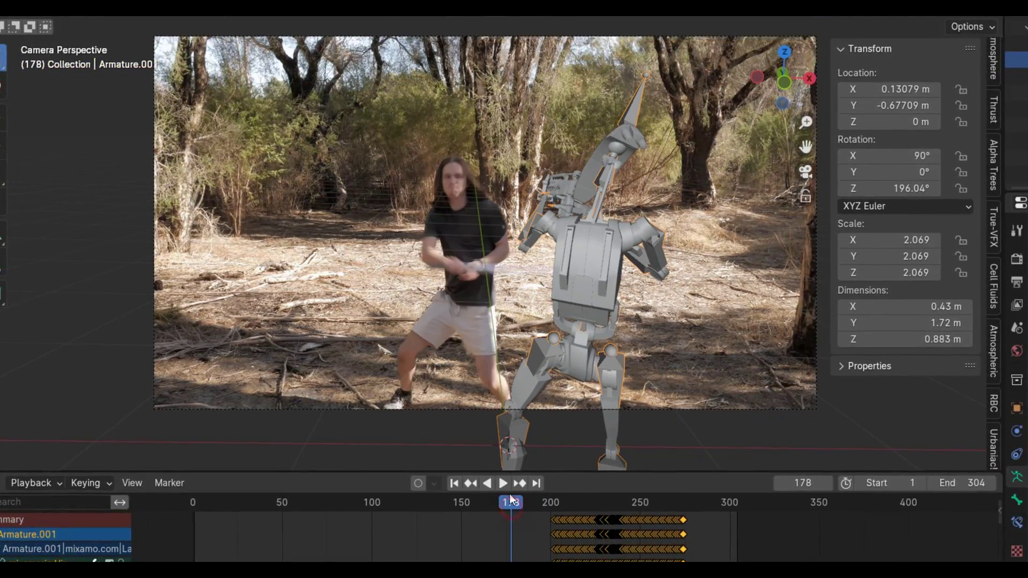
left_click(506, 484)
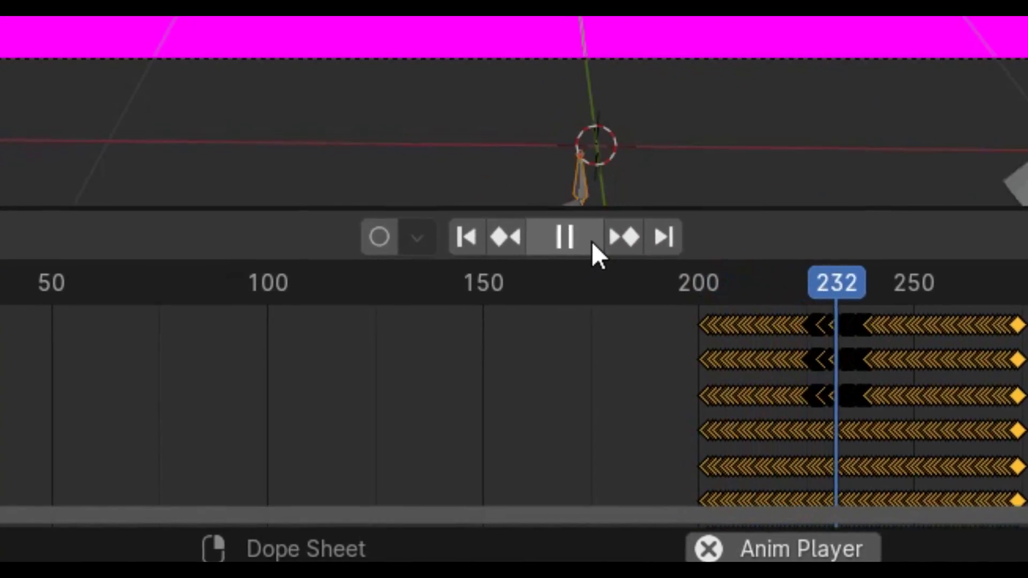
left_click(590, 246)
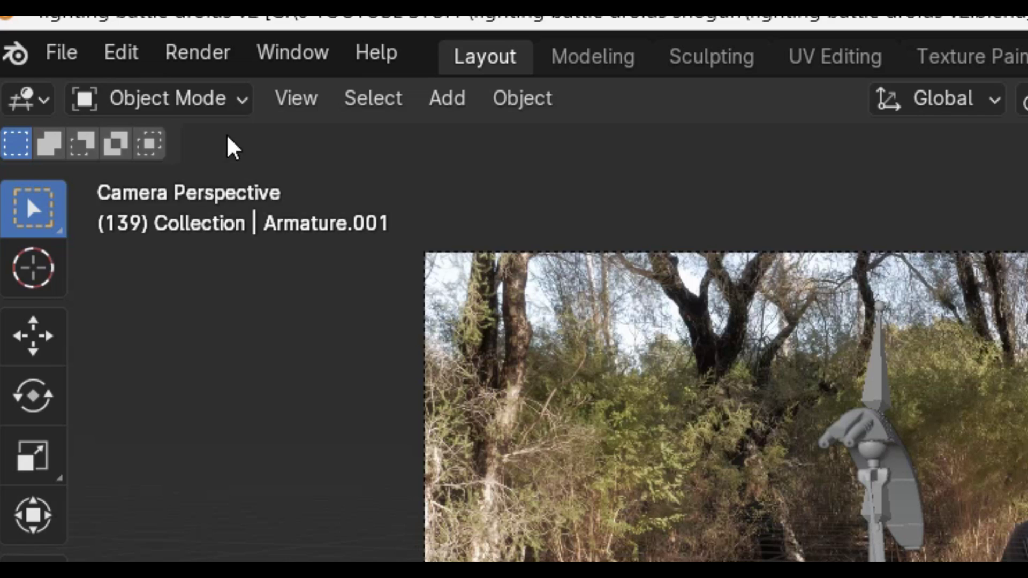
- In Pose Mode, rotate and key the droid's spine bone around the global Z axis
left_click(88, 42)
left_click(71, 100)
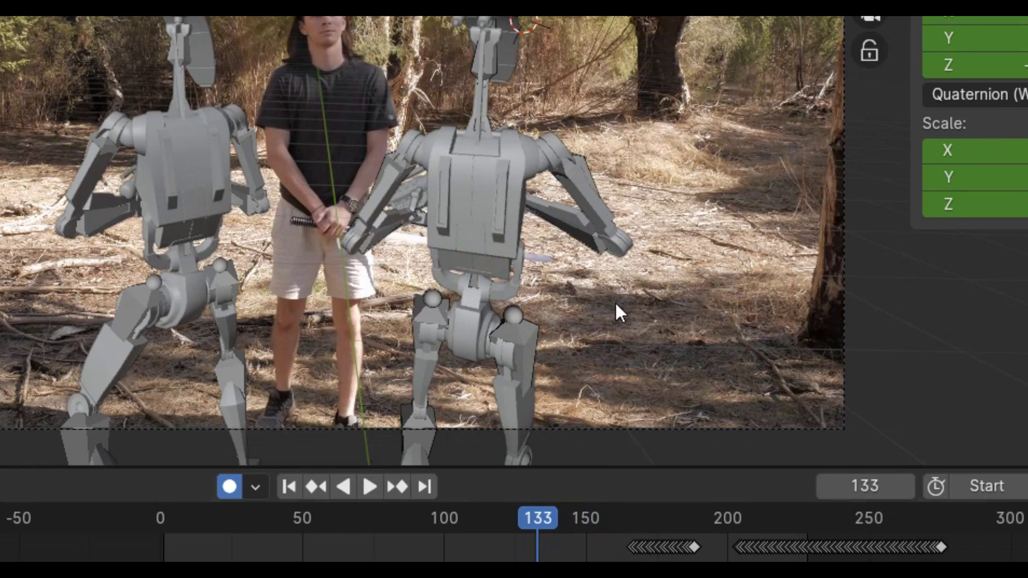
key("r")
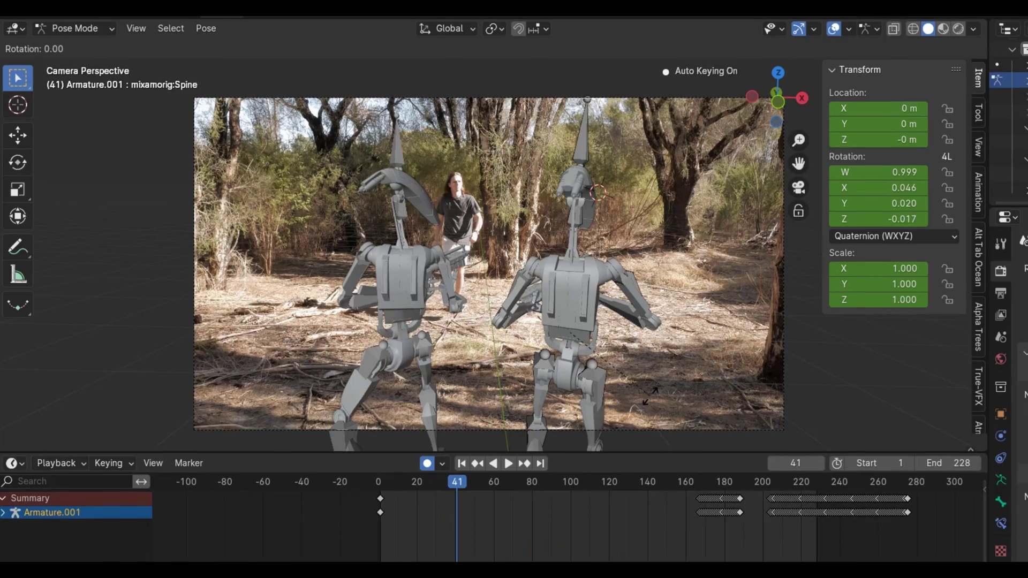
key("z")
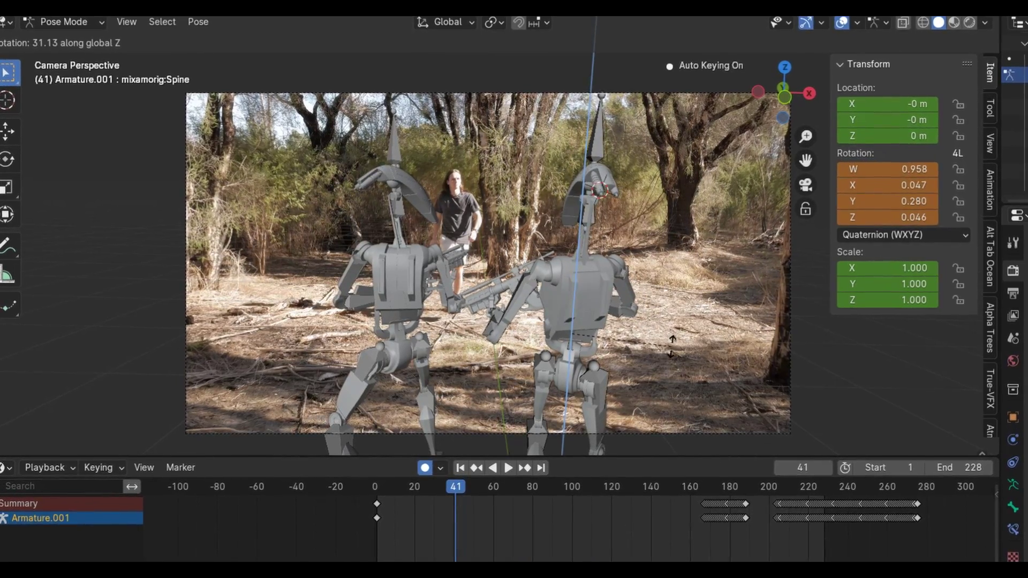
left_click(672, 347)
middle_click_drag(672, 347, 436, 337)
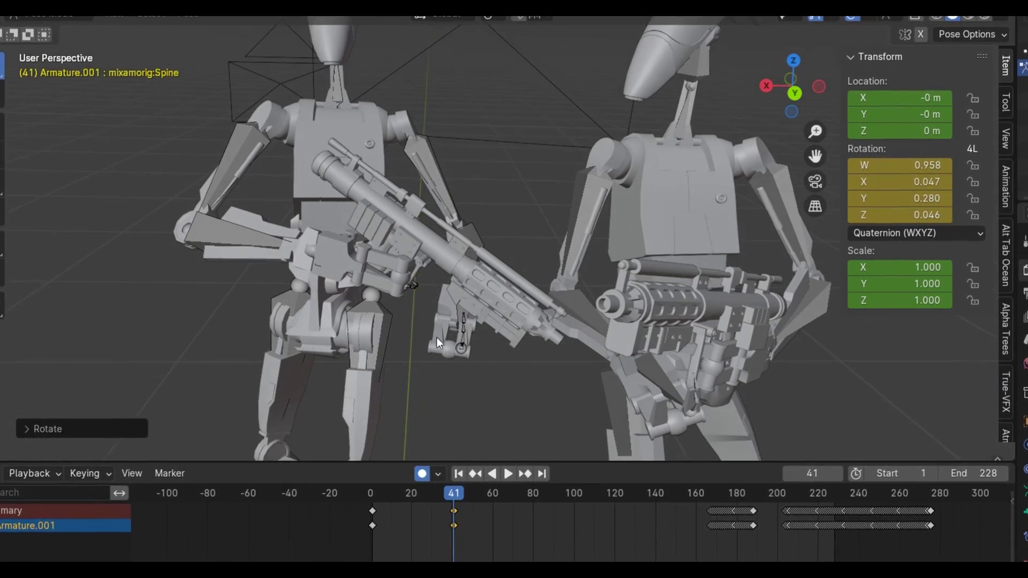
key("r")
key("z")
left_click(562, 351)
key("KP_0")
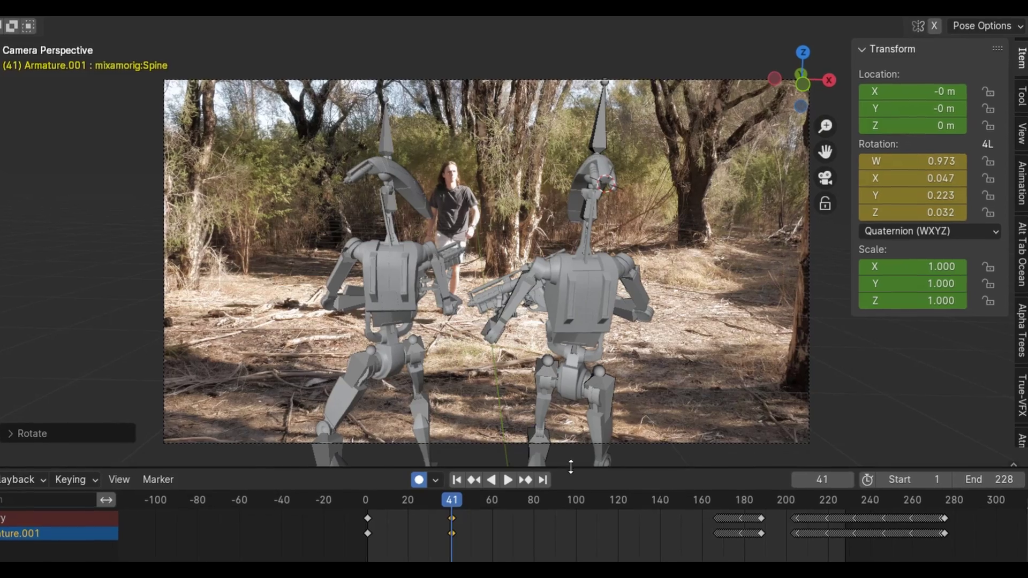
left_click(507, 479)
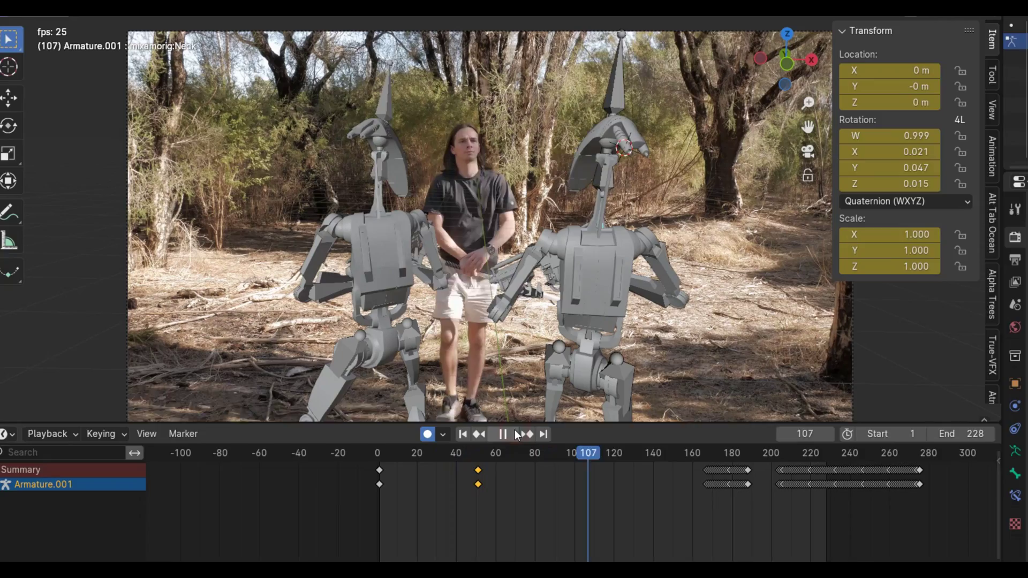
- Rotate and key the droid's neck bone, reviewing the pose up to frame 155
left_click(593, 219)
key("r")
left_click(729, 323)
left_click(510, 435)
left_click(510, 435)
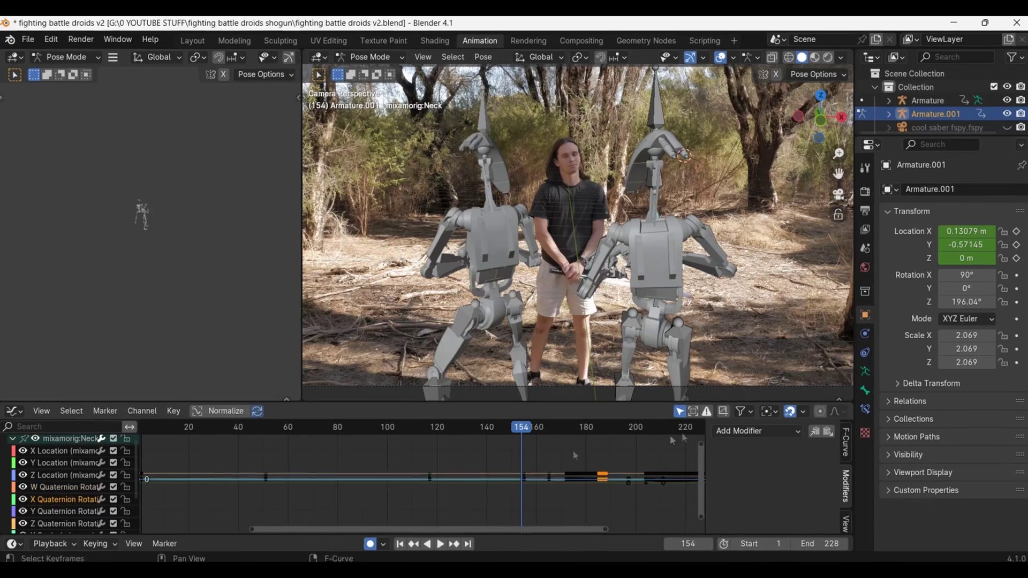
- Add a Noise modifier to the neck rotation curve and preview the jitter
left_click(761, 434)
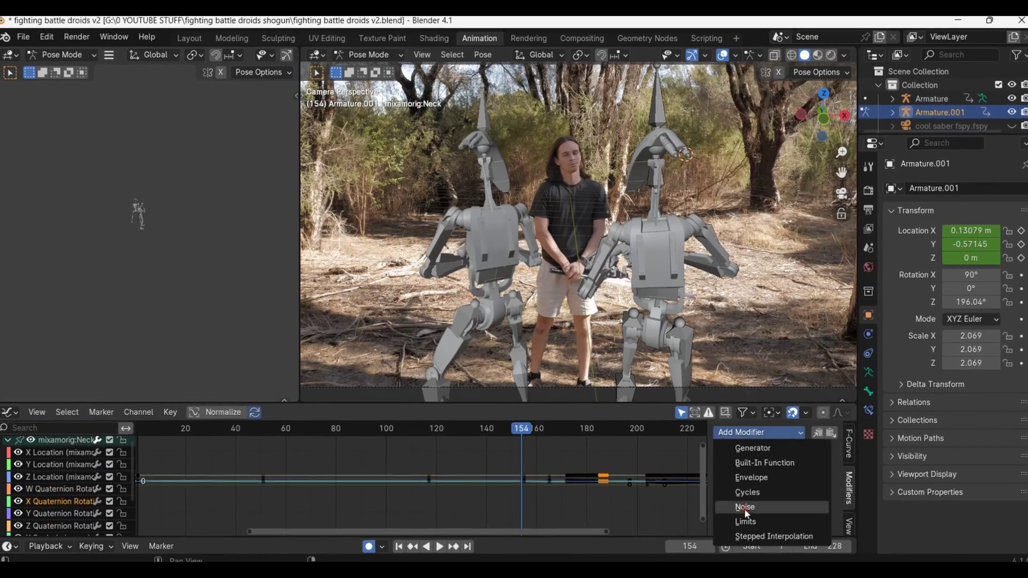
left_click(746, 508)
key("space")
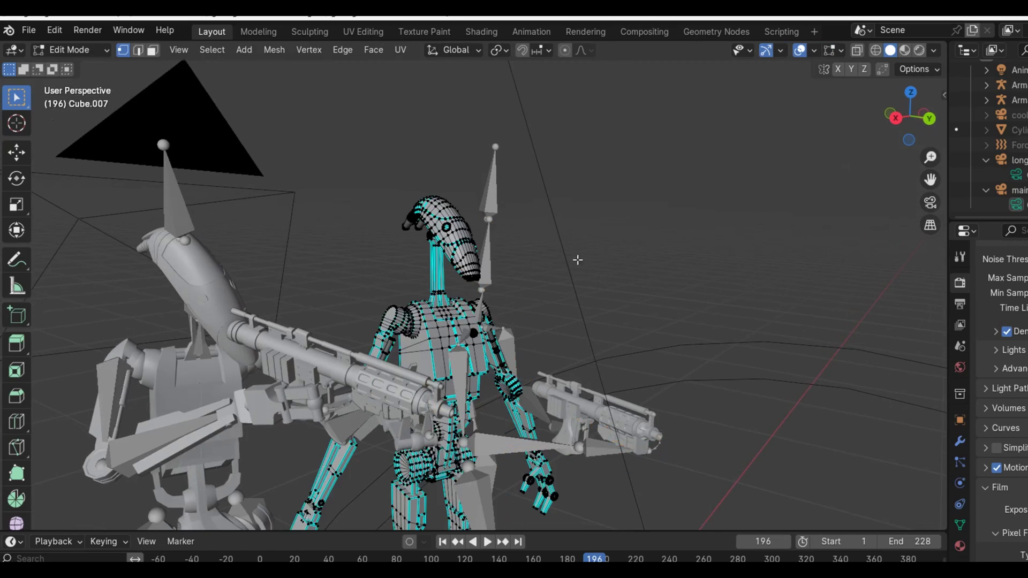
- In wireframe shading, box-select the droid's head vertices and separate them into their own object
scroll(566, 255, "up", 5)
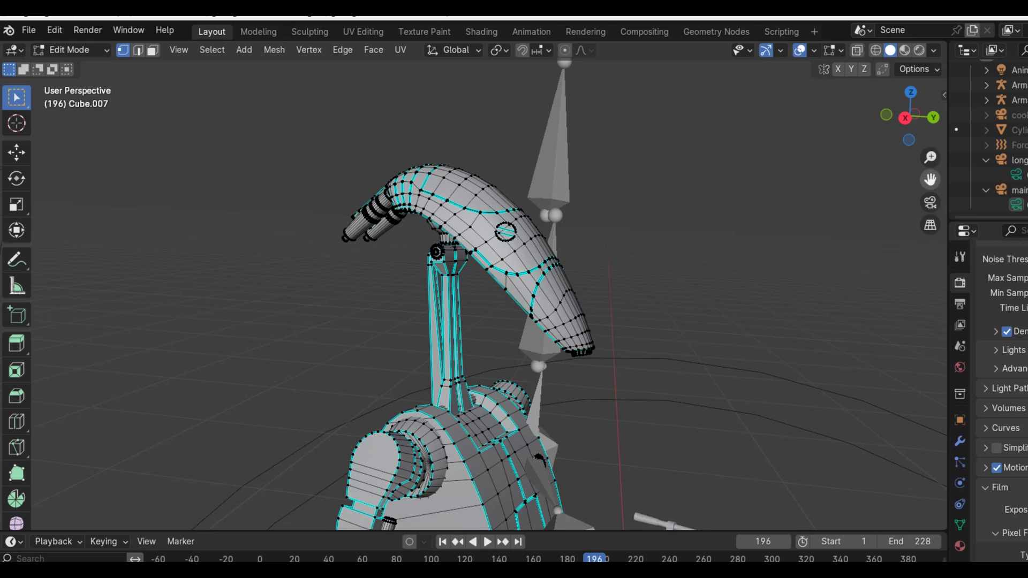
key("z")
left_click(469, 305)
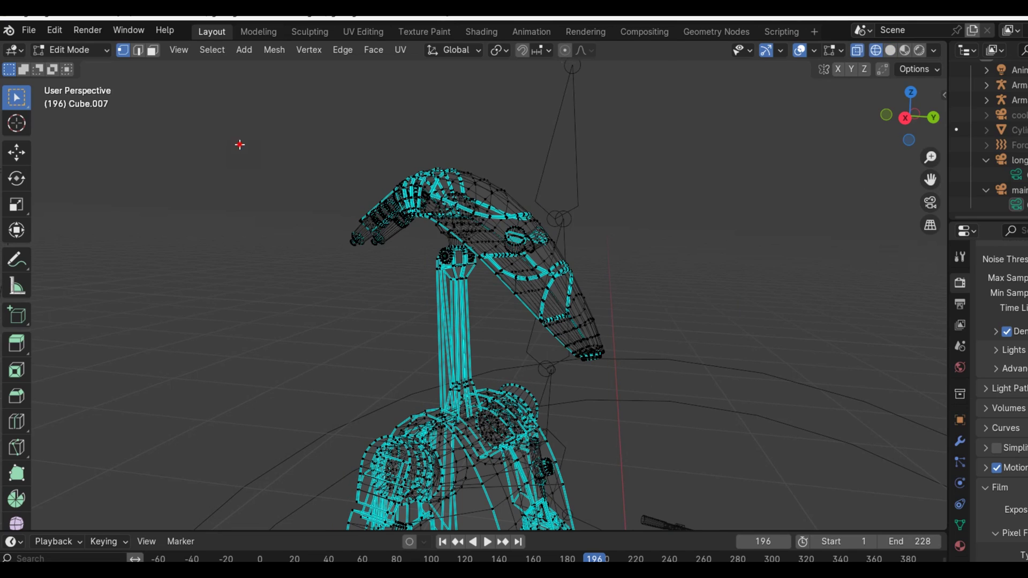
left_click_drag(240, 145, 670, 372)
middle_click_drag(638, 393, 451, 315)
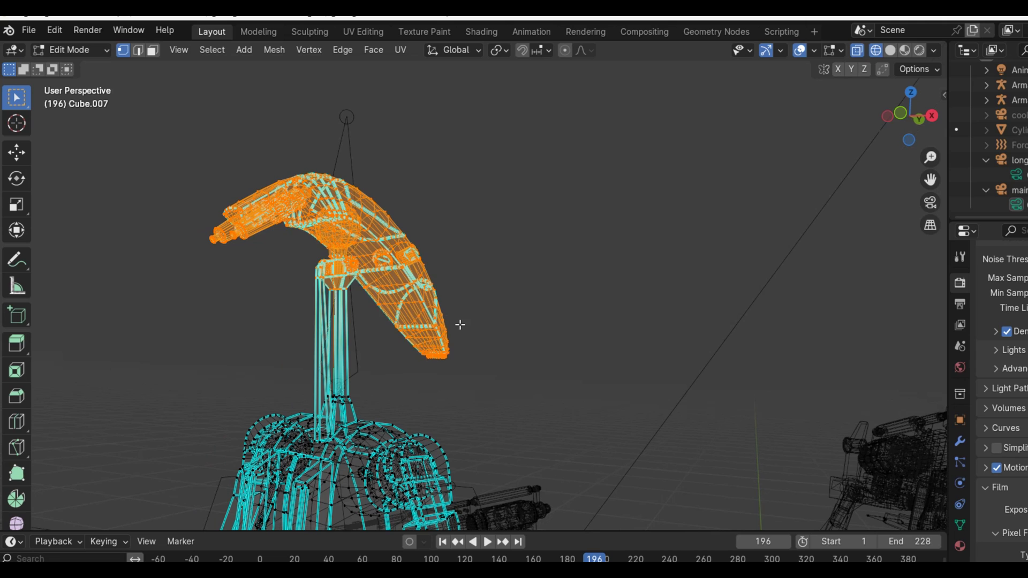
left_click(460, 324)
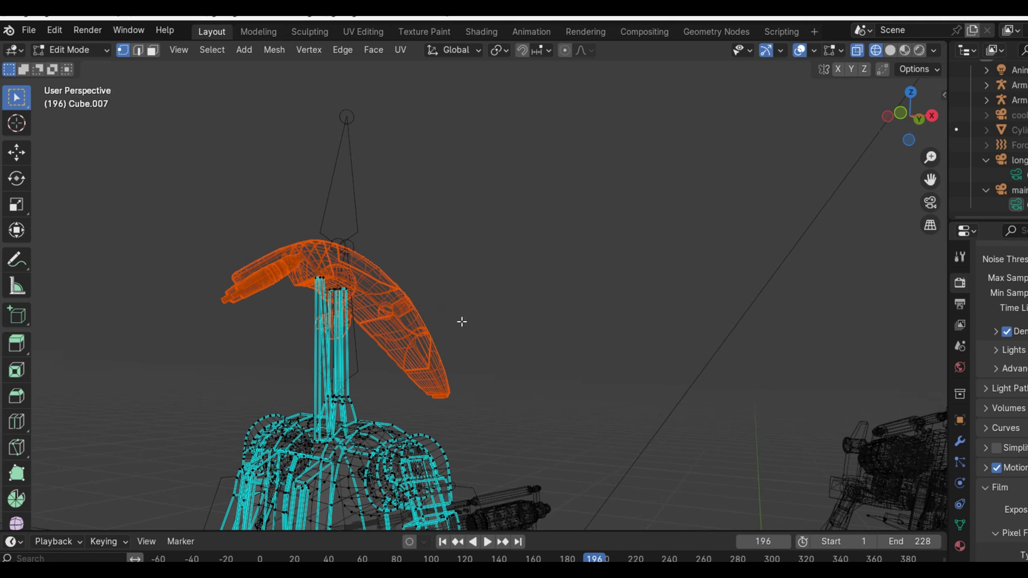
- Back in Object Mode with solid shading, frame the separated head and bring up Clear Parent
key("Tab")
key("shift+z")
key("KP_Decimal")
key("ctrl+alt+space")
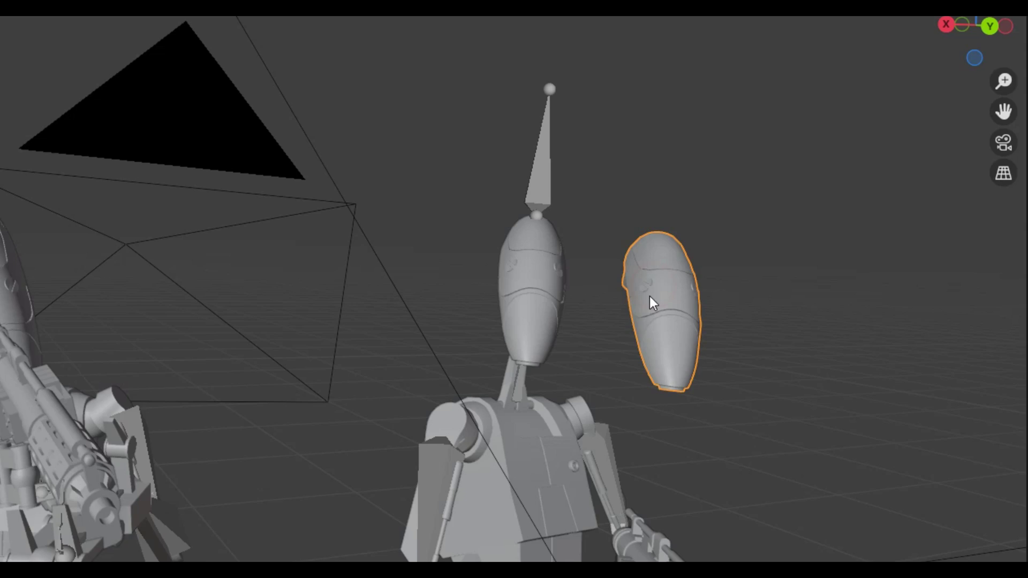
key("ctrl+alt+space")
key("alt+p")
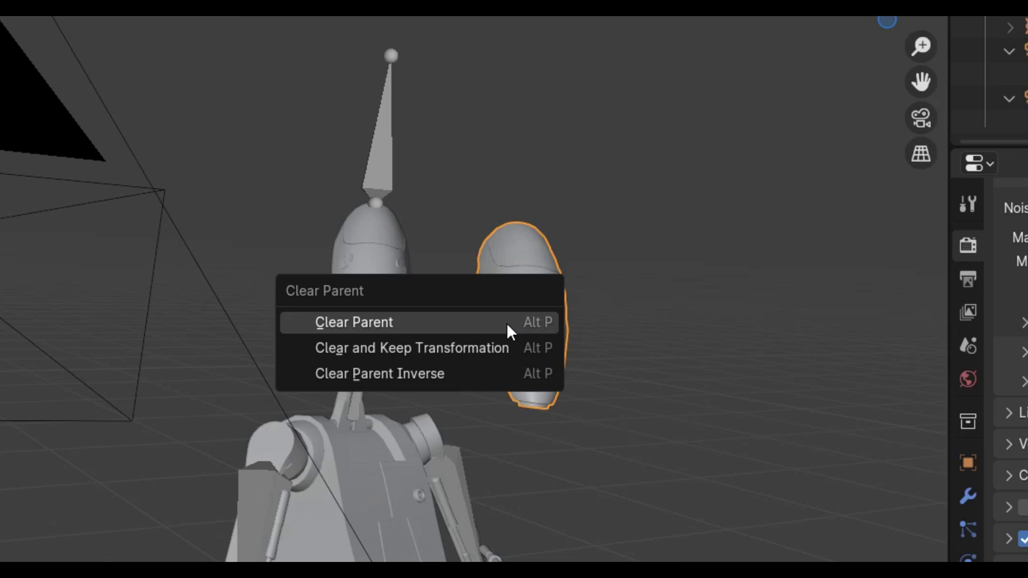
- Clear the head's parent, then turn and move it into a new keyed pose at frame 205
left_click(507, 323)
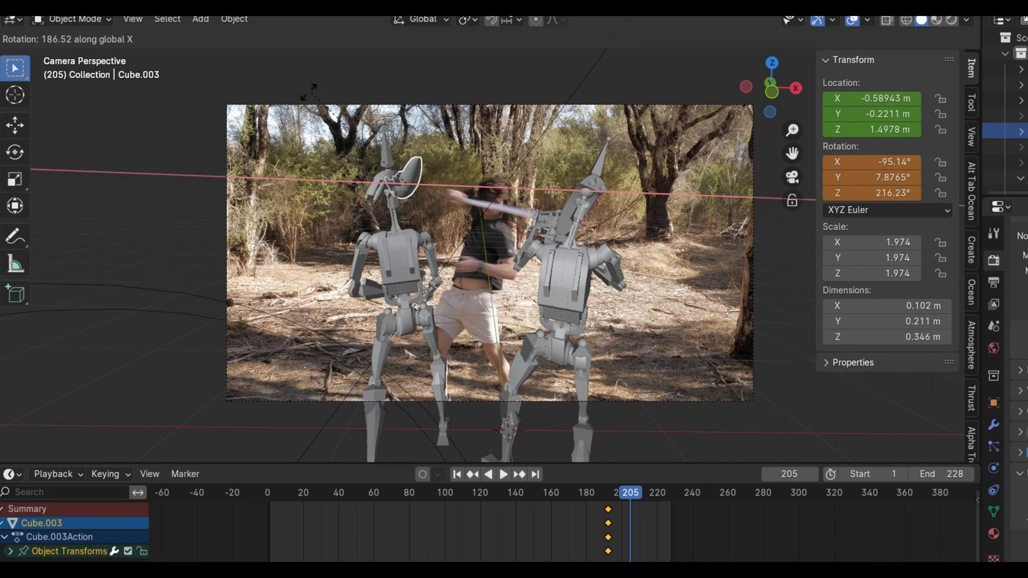
key("Return")
middle_click_drag(482, 241, 442, 175)
key("g")
key("KP_0")
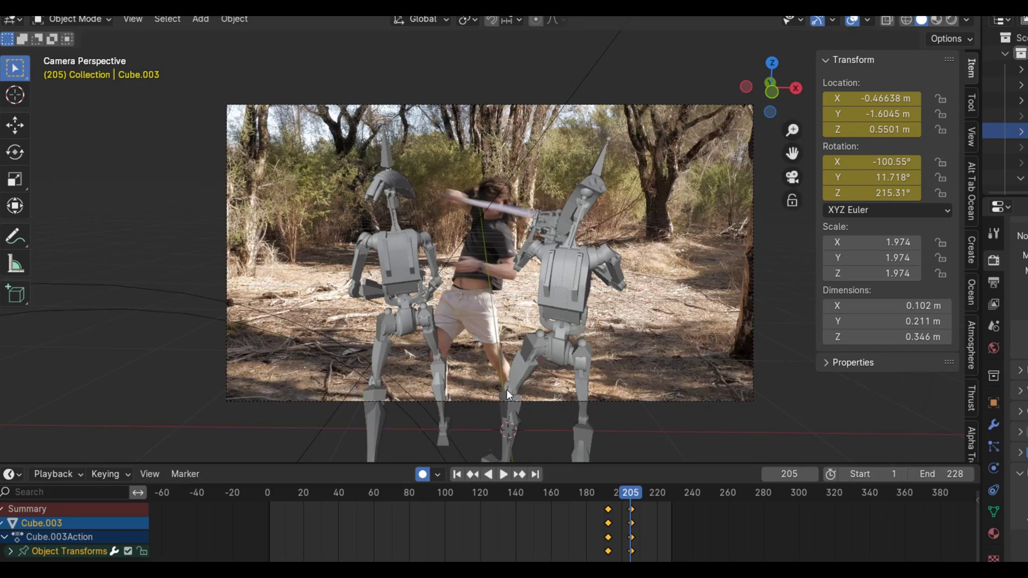
right_click(564, 472)
- Play the shot back, then return to frame 191
scroll(499, 366, "up", 3)
left_click(503, 474)
left_click_drag(616, 493, 609, 496)
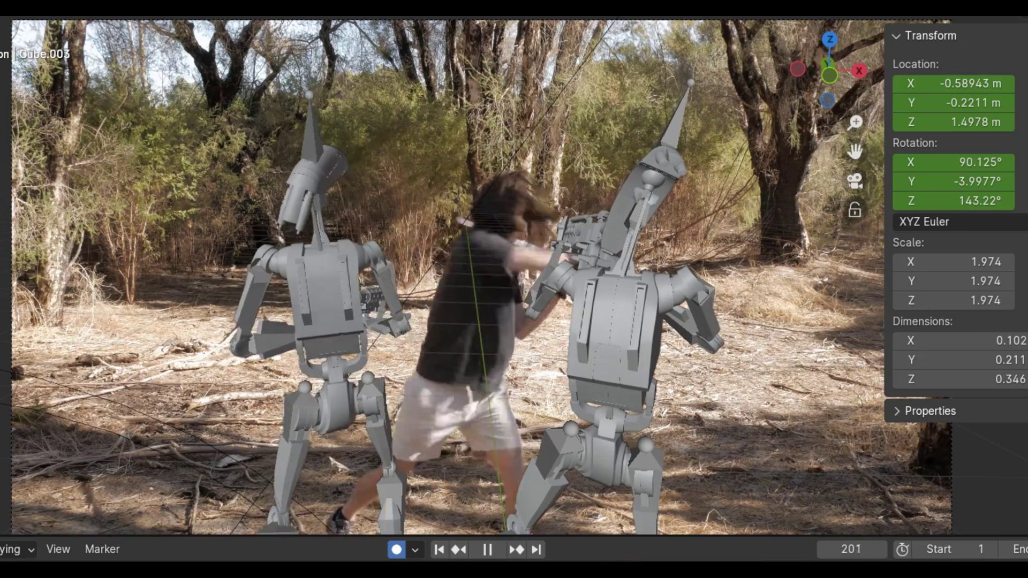
left_click(617, 573)
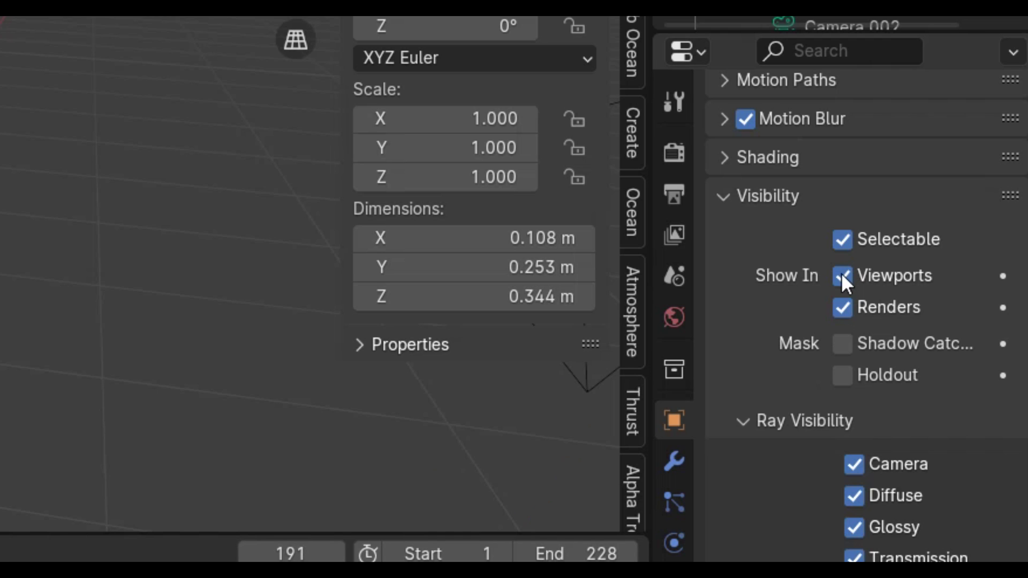
- Key the head's viewport visibility at frame 191, then its viewport and render visibility at 192
key("i")
key("i")
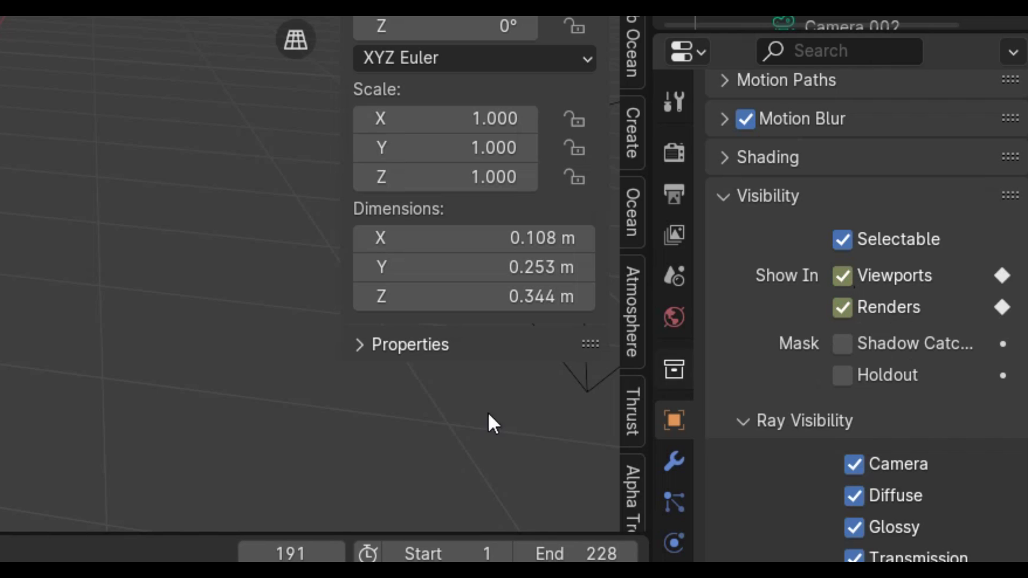
left_click(519, 307)
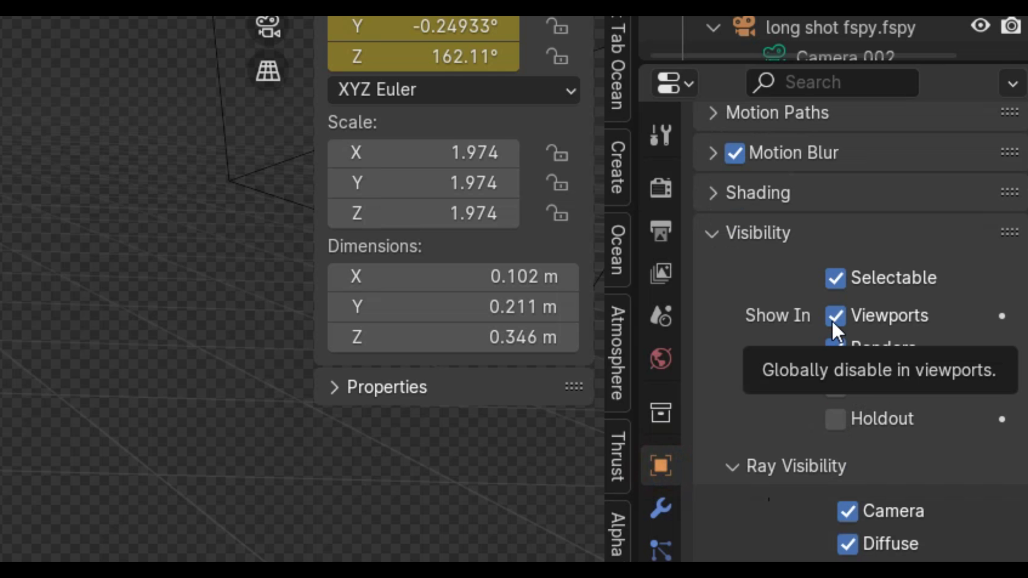
key("i")
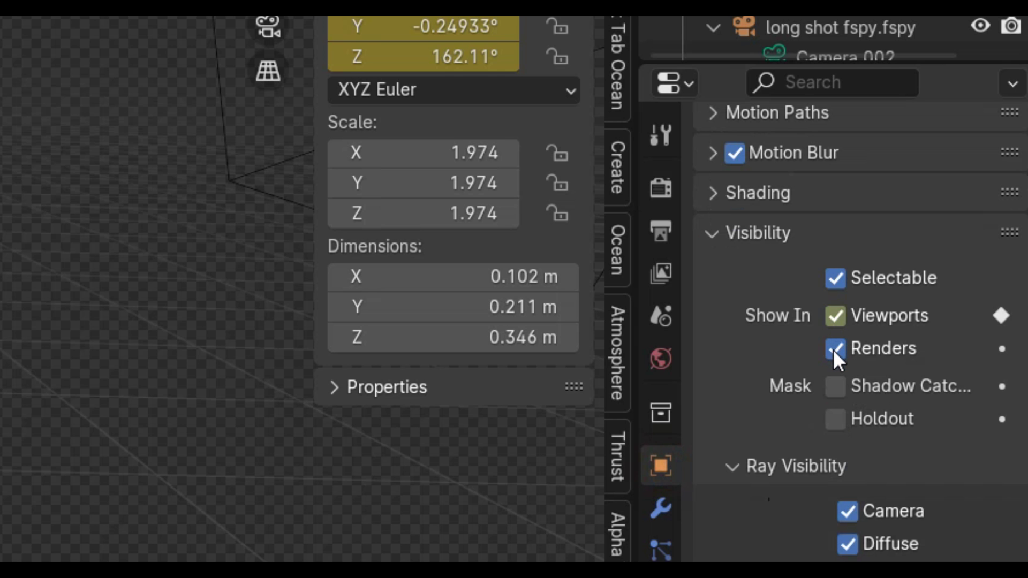
key("i")
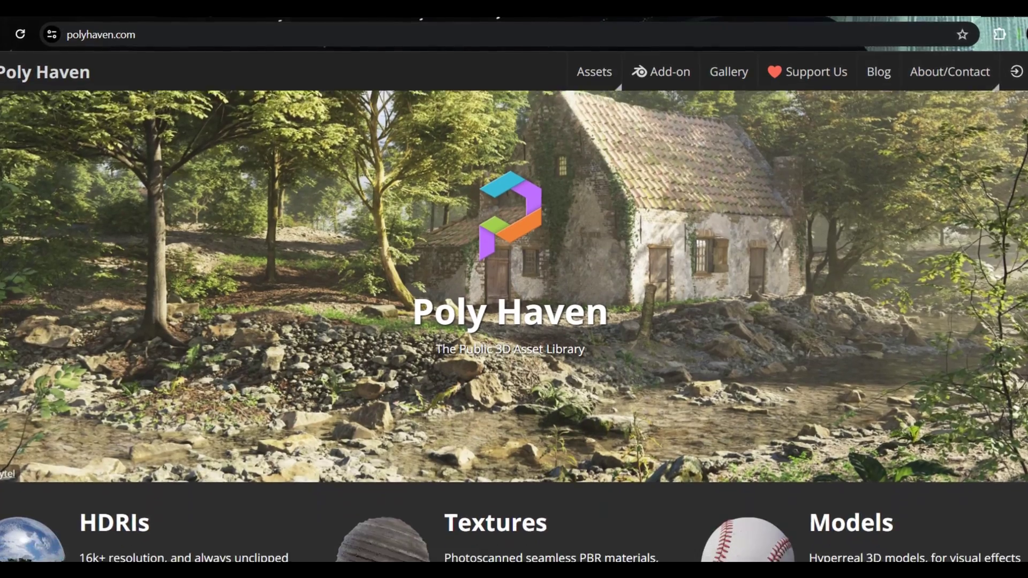
- Scroll down through Poly Haven's library to its texture materials
scroll(514, 322, "down", 2)
scroll(514, 321, "down", 2)
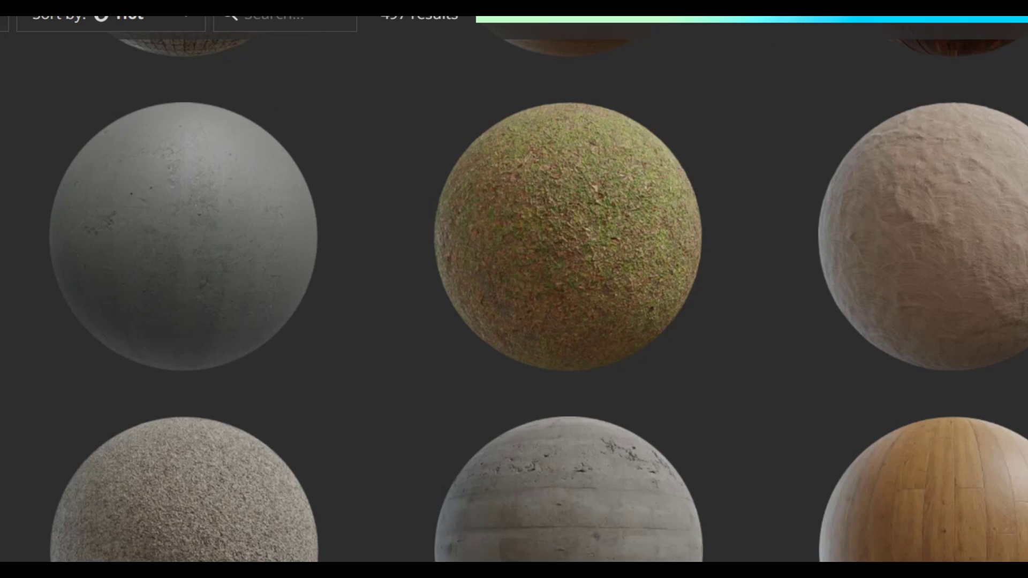
scroll(687, 477, "down", 5)
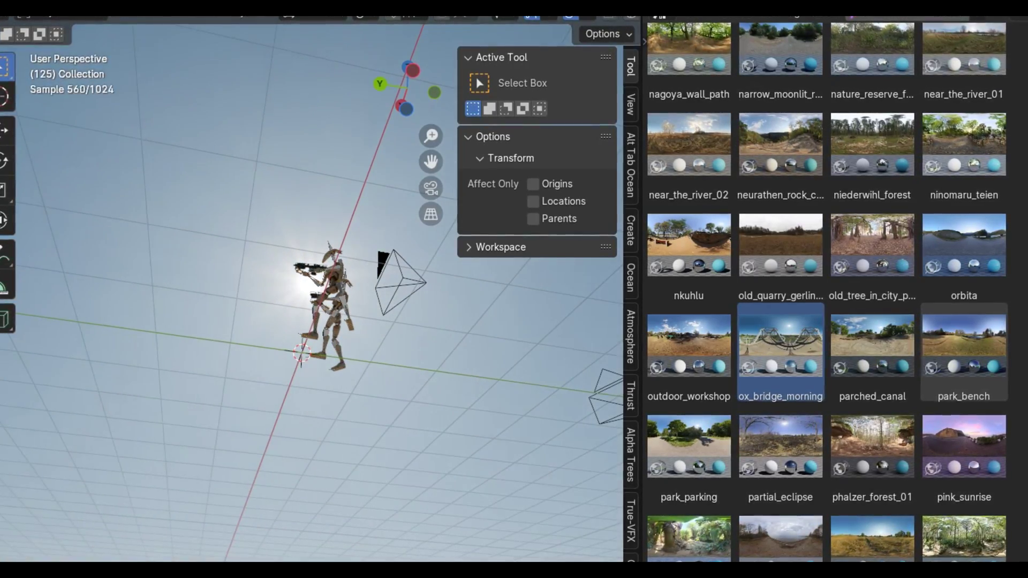
- View the ox_bridge_morning-lit scene through the scene camera
key("KP_0")
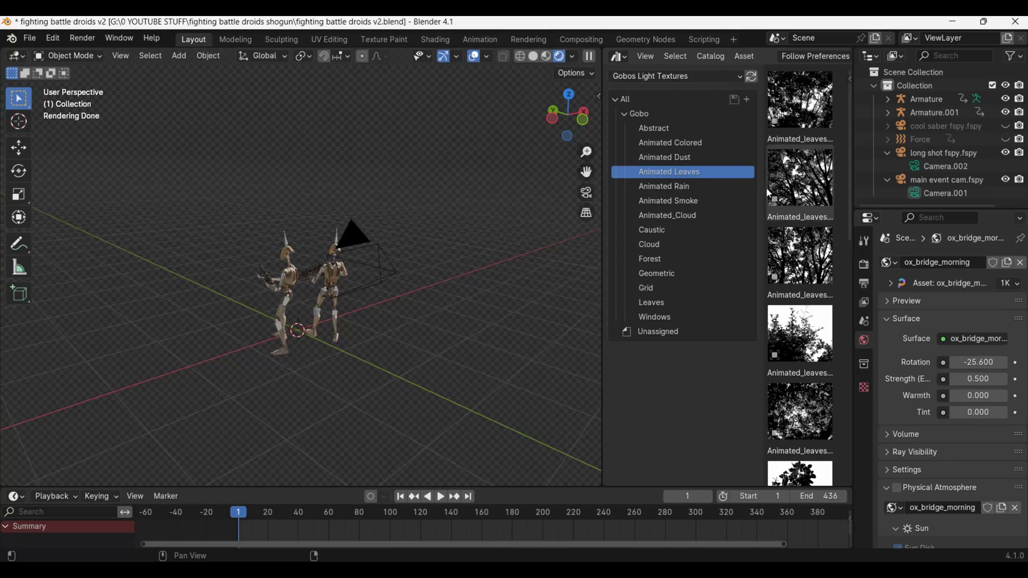
- Place the Animated_leaves05 gobo light over the droids and scrub the camera shot to frame 129
left_click_drag(710, 178, 469, 316)
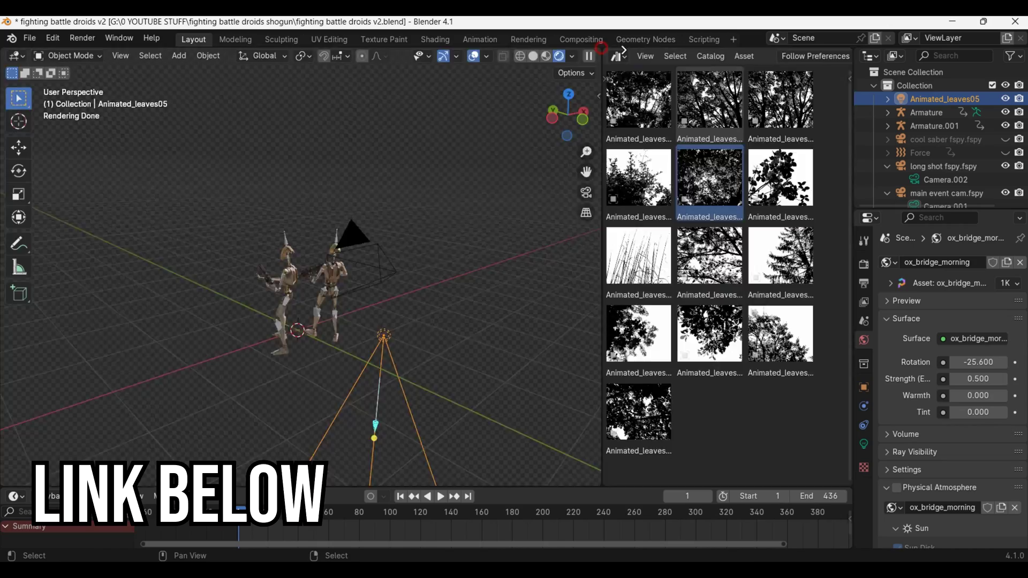
left_click_drag(601, 49, 696, 107)
middle_click_drag(616, 294, 544, 403)
key("KP_0")
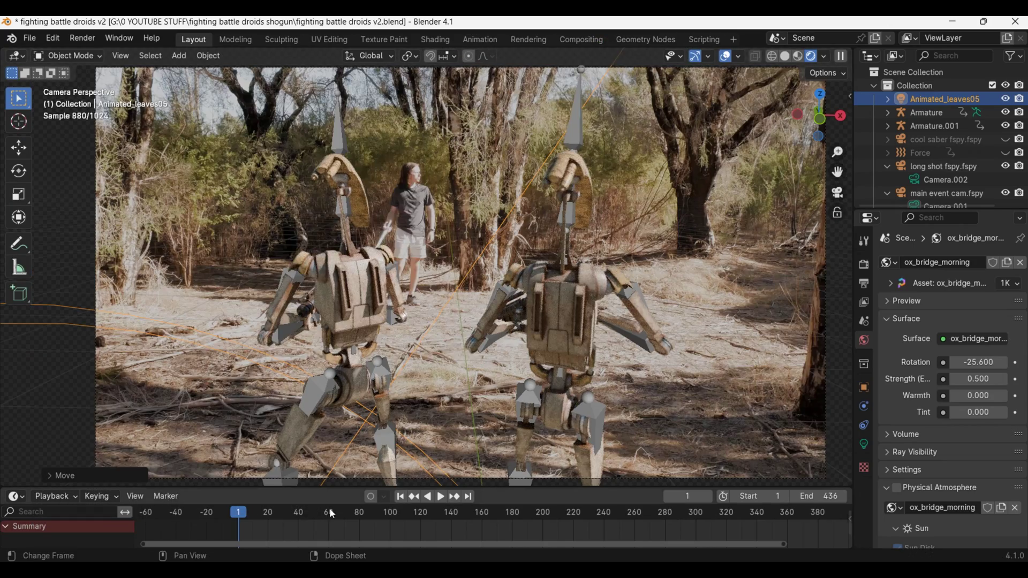
left_click_drag(331, 514, 434, 513)
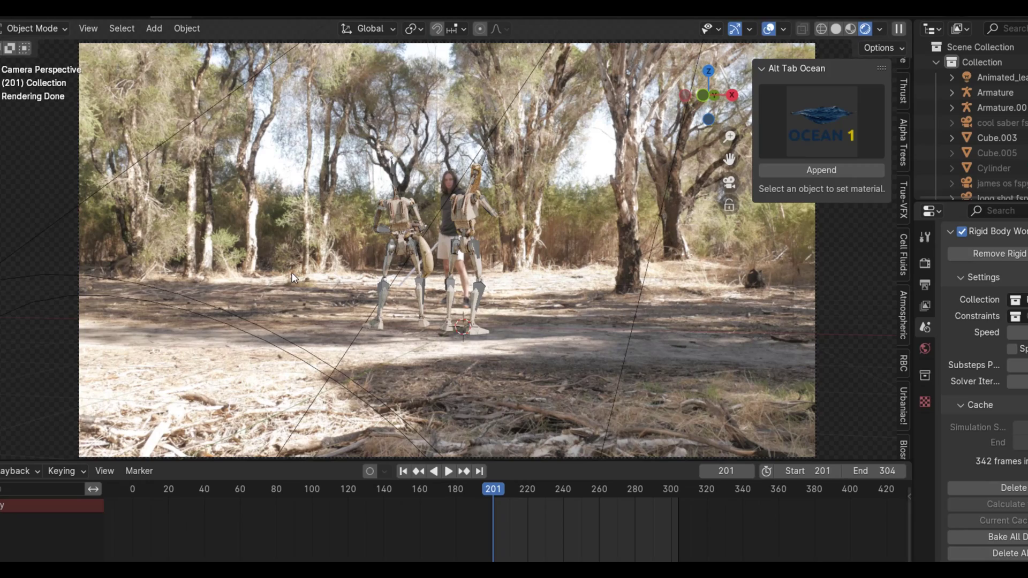
- Add a plane scaled to 18.3 m beneath the droids and disable its diffuse and glossy ray visibility
key("shift+a")
left_click(371, 274)
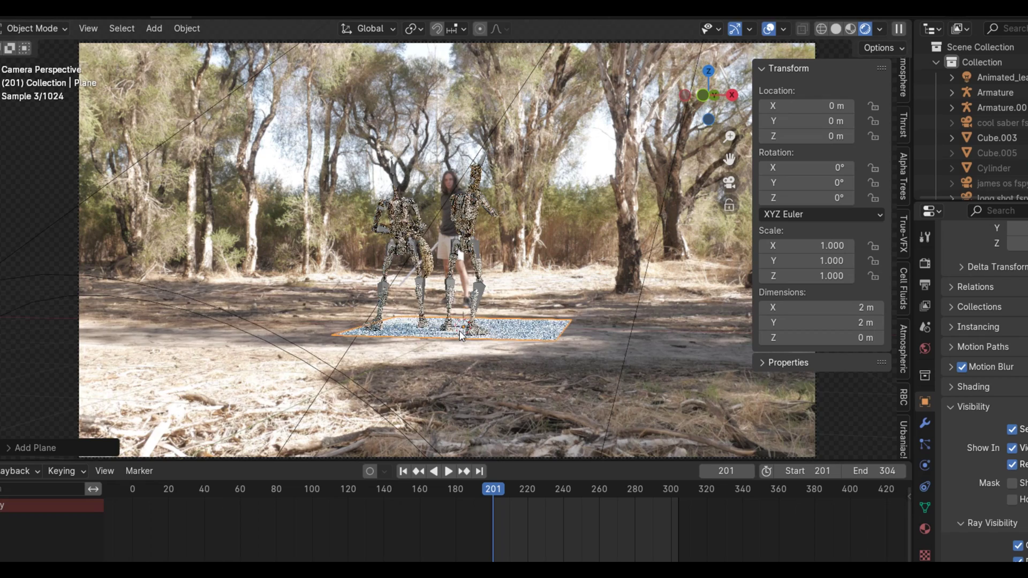
key("s")
left_click(512, 374)
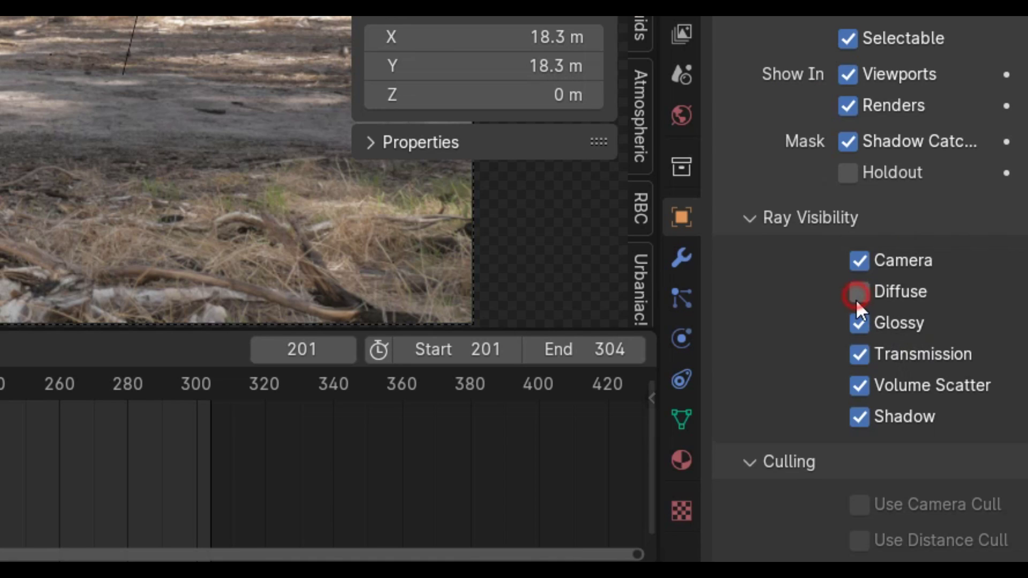
left_click(859, 323)
left_click(860, 354)
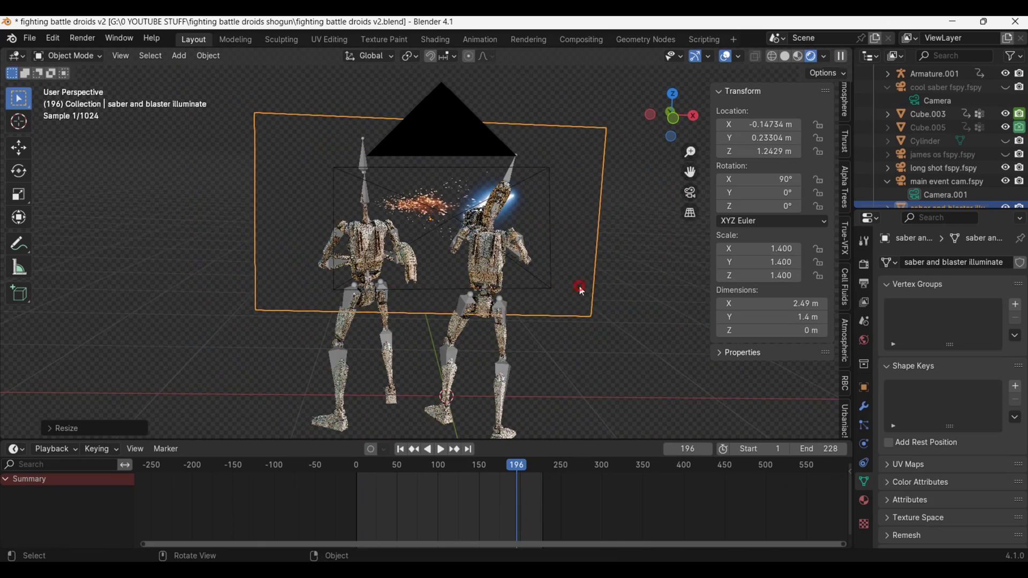
key("s")
- Scale the saber and blaster illuminate plane to 2.282 and tilt it slightly
key("Return")
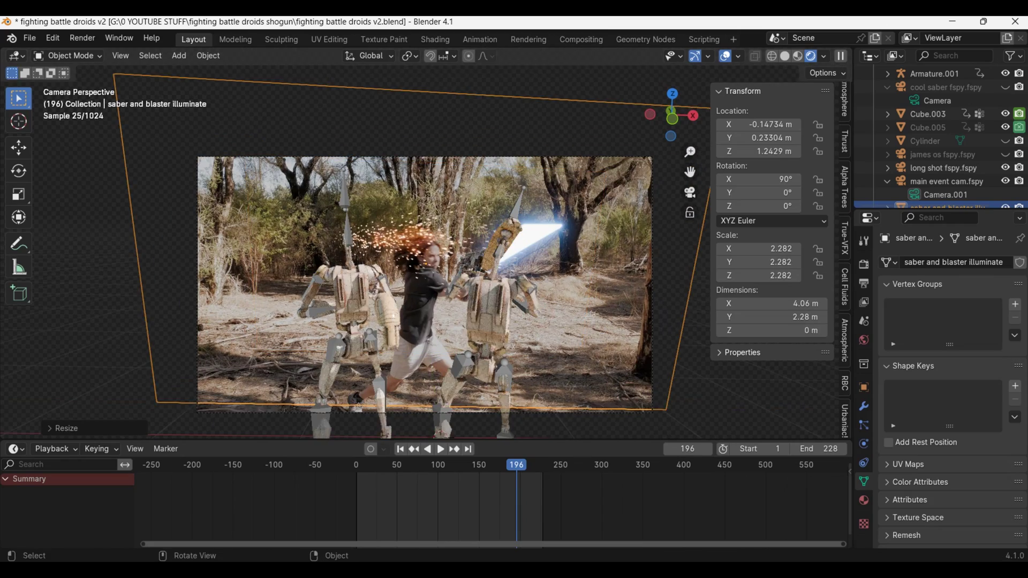
key("r")
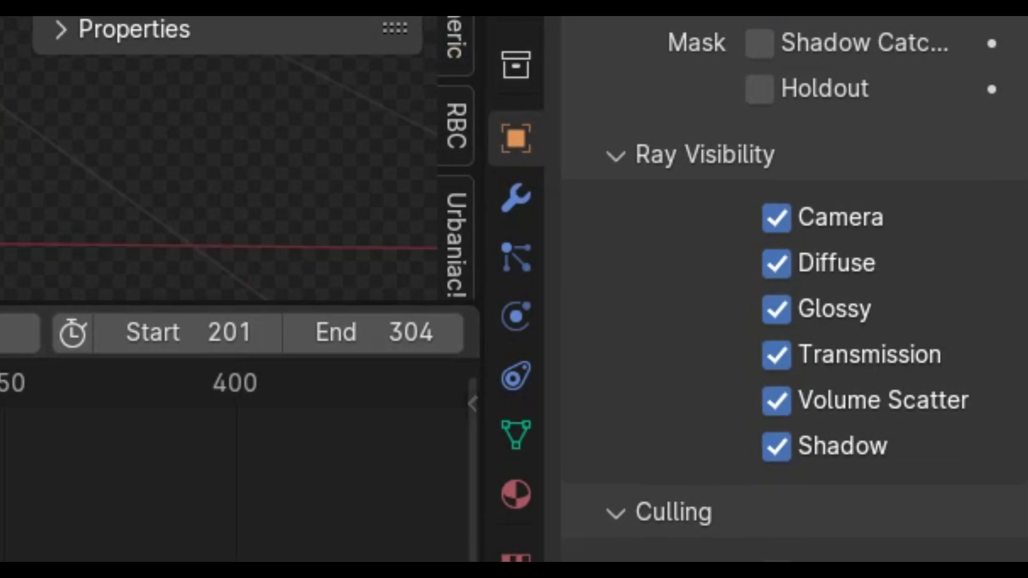